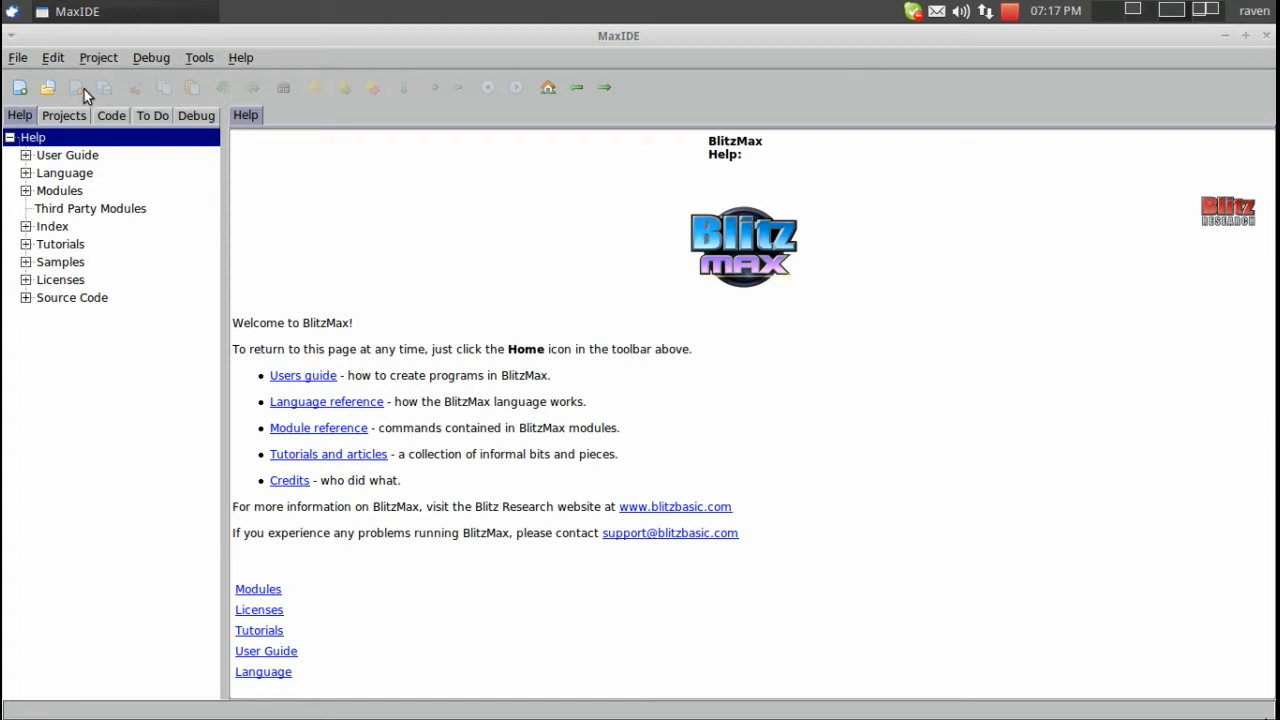
# Step: Browse the side-panel tabs (Help, Projects, Code, Todo, Debug) and return to the help contents
pyautogui.click(64, 115)
pyautogui.click(22, 115)
pyautogui.click(60, 115)
pyautogui.click(70, 115)
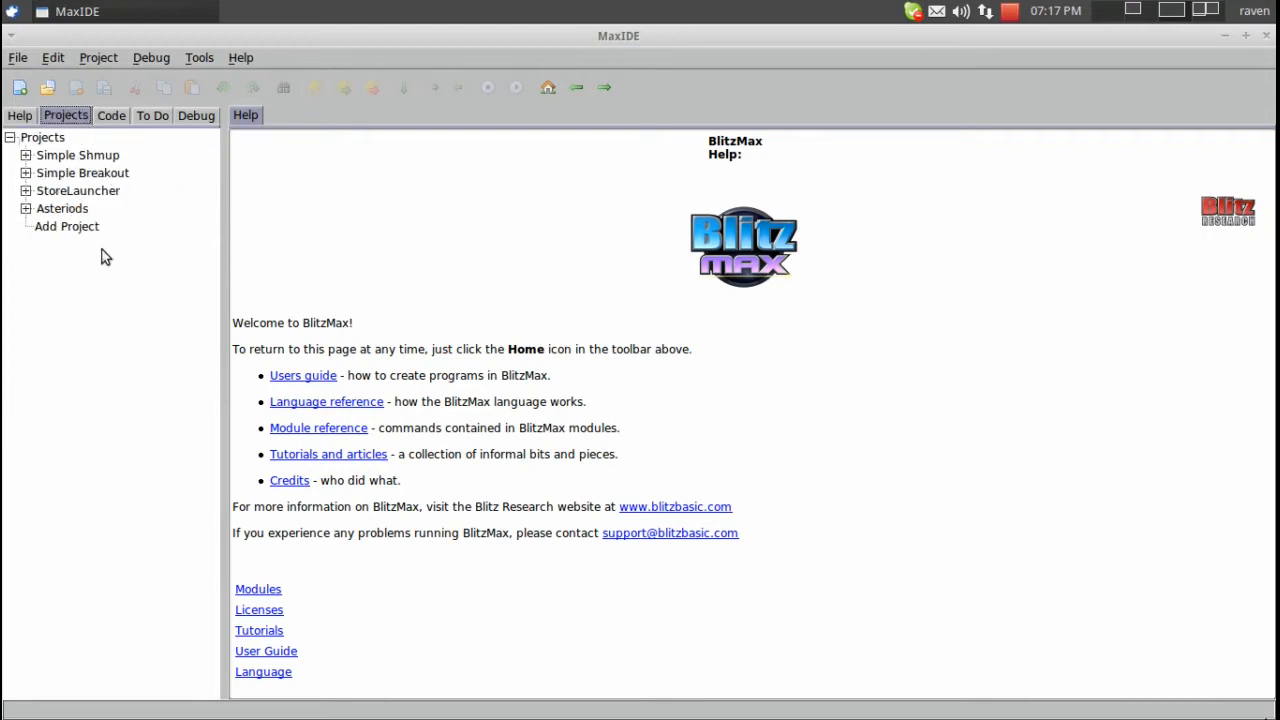
pyautogui.click(111, 116)
pyautogui.click(66, 115)
pyautogui.click(113, 115)
pyautogui.click(152, 115)
pyautogui.click(196, 115)
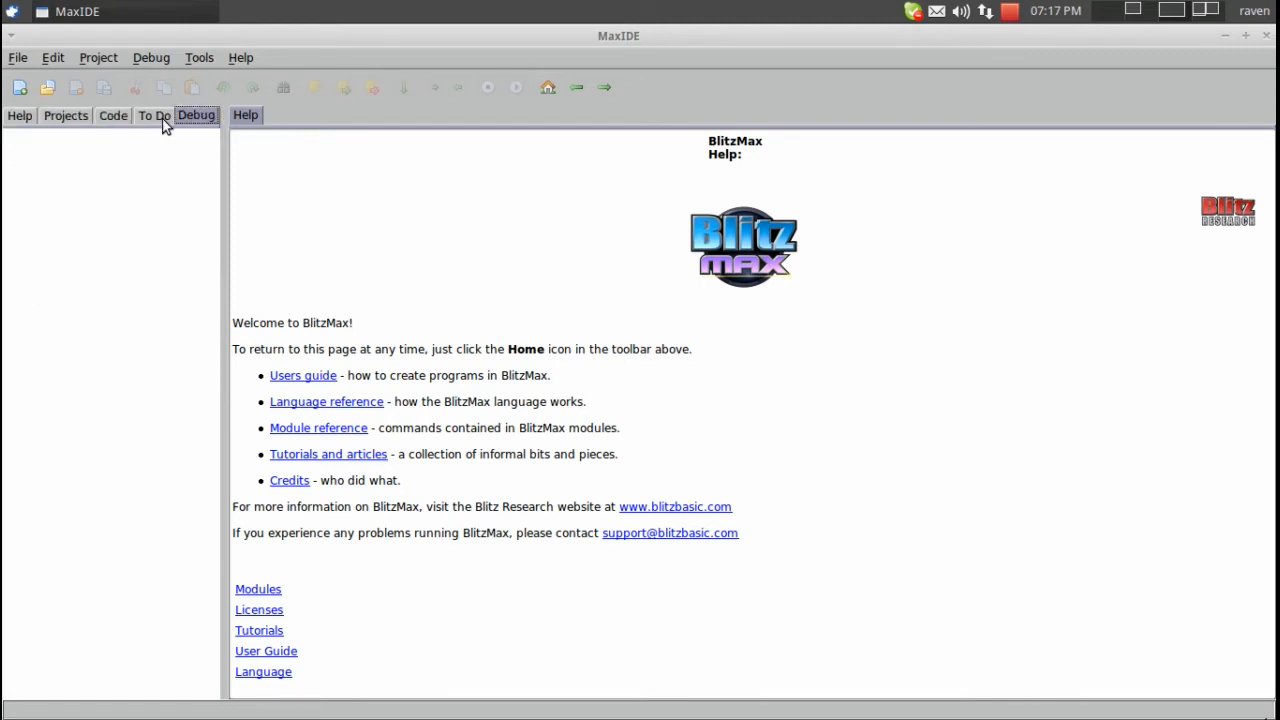
pyautogui.click(66, 115)
pyautogui.click(20, 115)
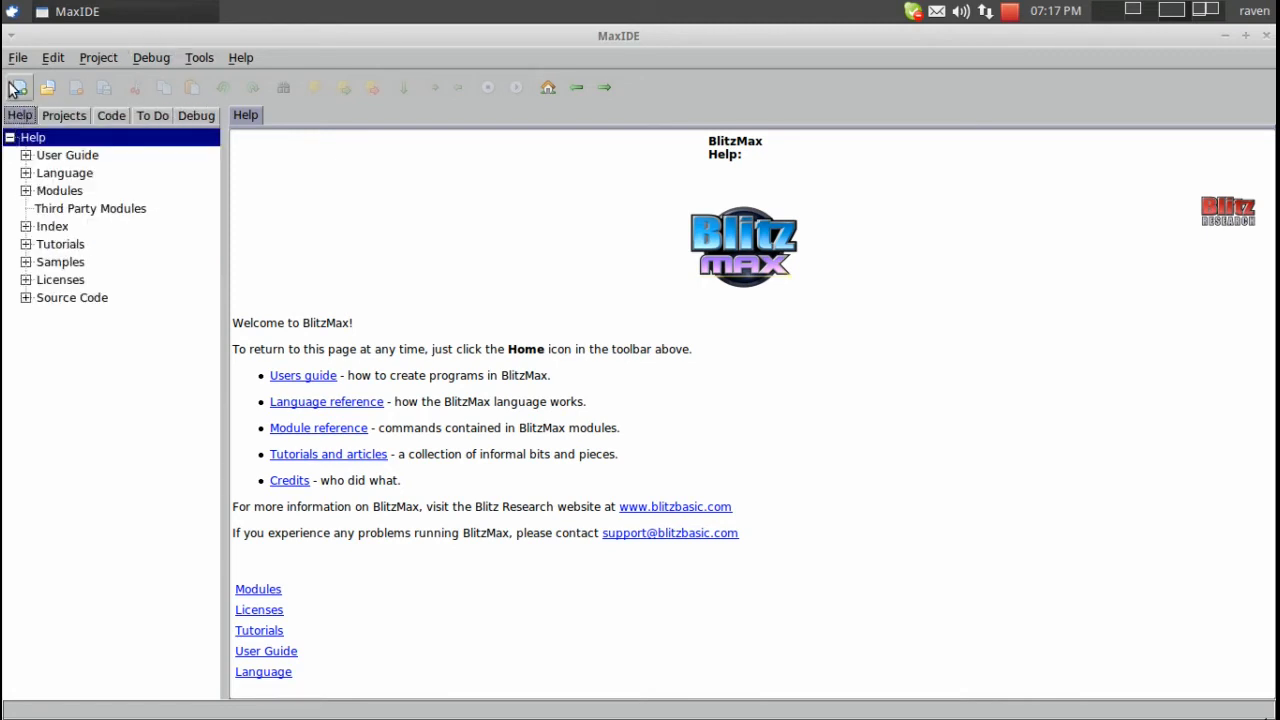
# Step: Start a new source file with the comment 'This is a single line comment and Print below
pyautogui.click(18, 88)
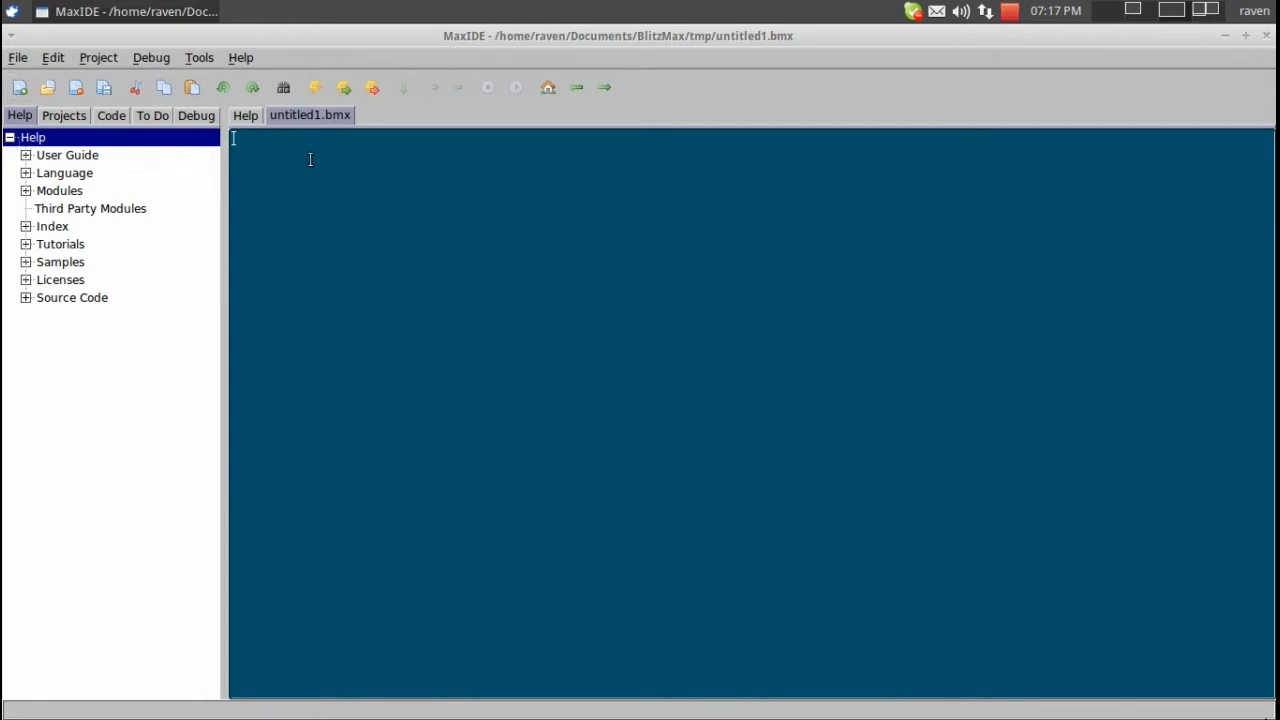
pyautogui.write("'Pri")
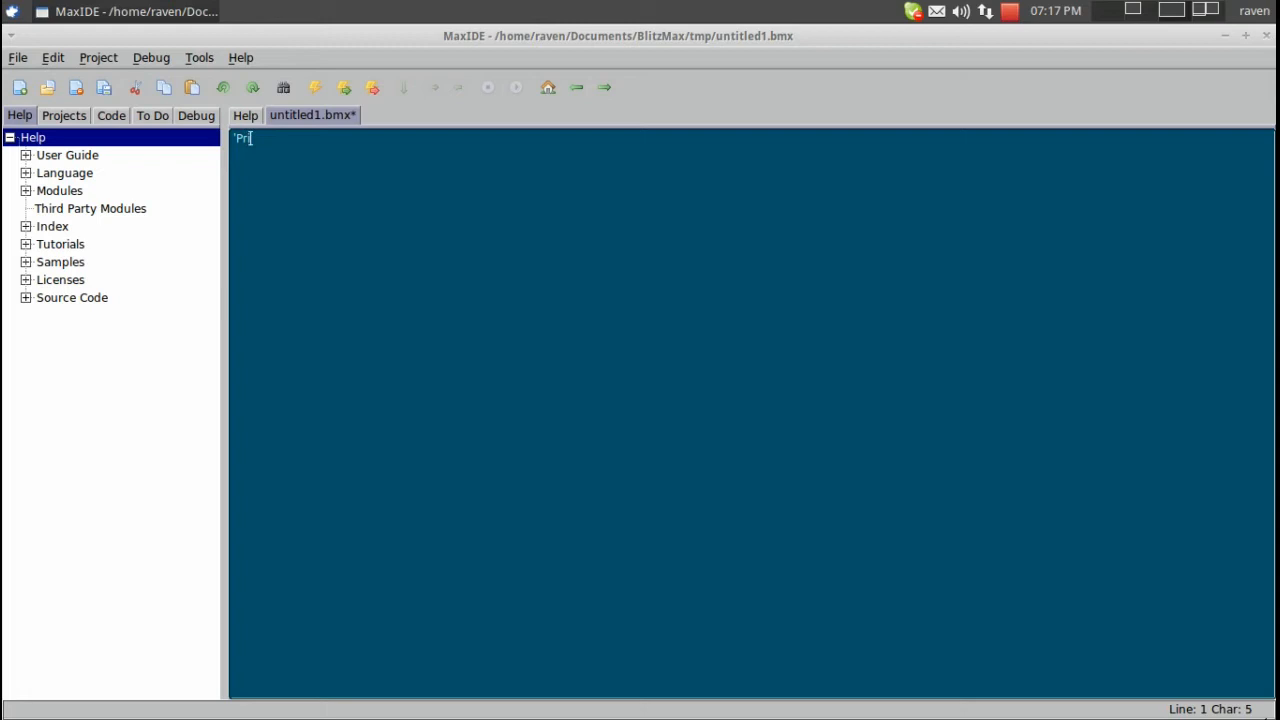
pyautogui.press('BackSpace')
pyautogui.press('BackSpace')
pyautogui.press('BackSpace')
pyautogui.write('This i')
pyautogui.write('s a single lin')
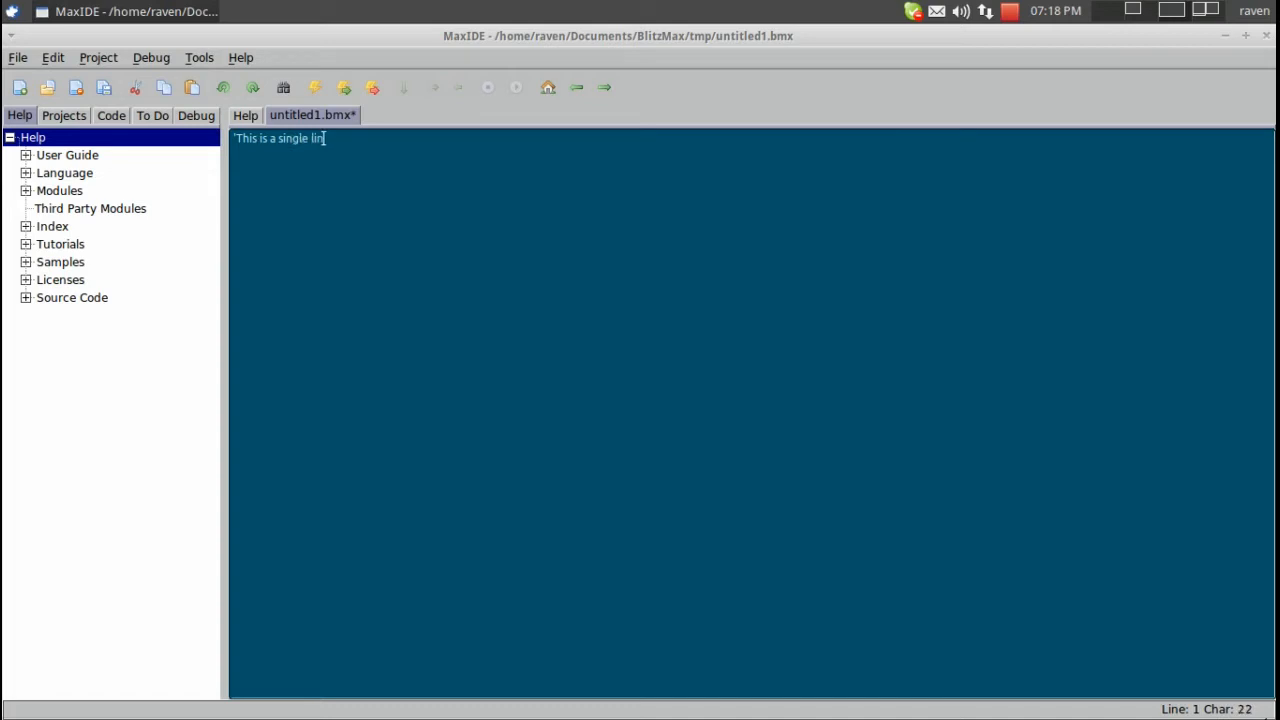
pyautogui.write('e comment')
pyautogui.press('Return')
pyautogui.press('Return')
pyautogui.press('Return')
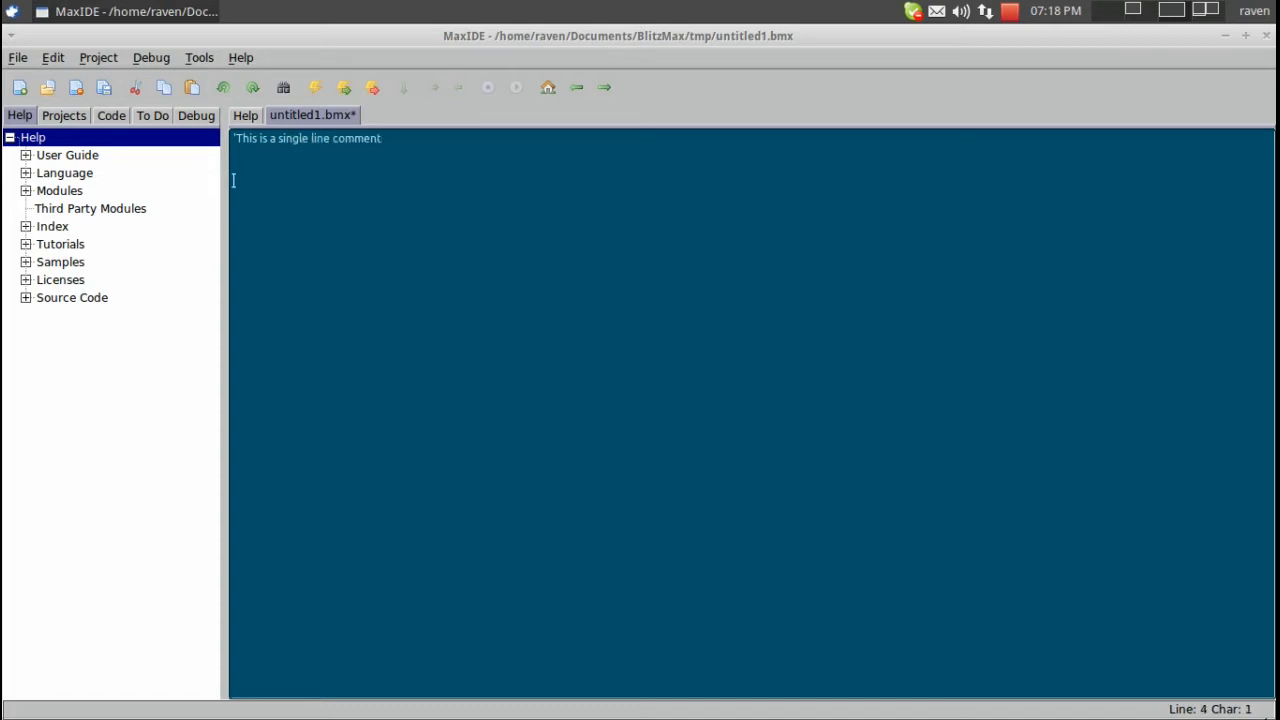
pyautogui.write('Print')
pyautogui.press('BackSpace')
pyautogui.press('Left')
pyautogui.press('Left')
pyautogui.press('Left')
pyautogui.press('End')
pyautogui.press('Return')
pyautogui.write('tes')
pyautogui.press('BackSpace')
pyautogui.press('BackSpace')
pyautogui.press('BackSpace')
# Step: Add a Rem…EndRem block with spaced 'd' placeholder lines under the single-line comment
pyautogui.click(233, 166)
pyautogui.press('Return')
pyautogui.press('Up')
pyautogui.write('Rem')
pyautogui.press('Return')
pyautogui.press('Return')
pyautogui.press('Return')
pyautogui.write('End')
pyautogui.write('Rem')
pyautogui.click(234, 180)
pyautogui.write('d')
pyautogui.press('Return')
pyautogui.press('Return')
pyautogui.press('Return')
pyautogui.write('d')
pyautogui.press('Return')
pyautogui.press('Return')
pyautogui.press('Return')
pyautogui.write('d')
pyautogui.click(238, 222)
# Step: Select and delete the Print line below the EndRem block
pyautogui.click(234, 293)
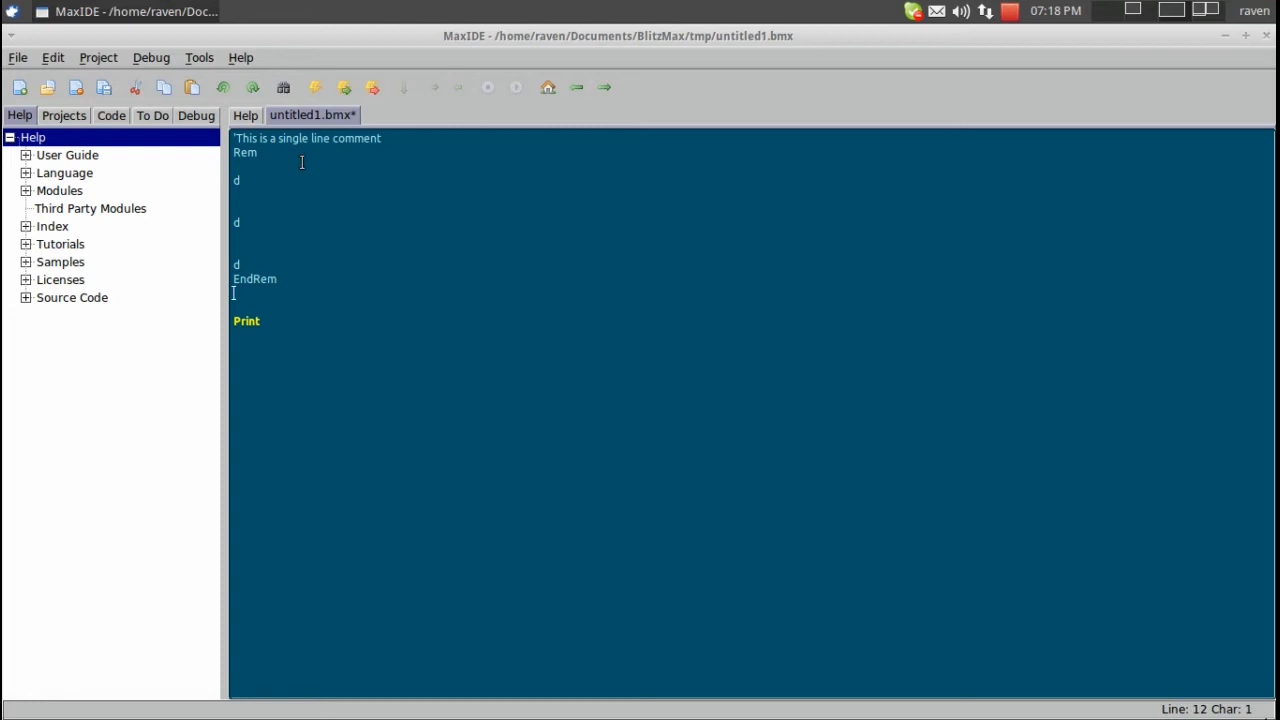
pyautogui.moveTo(234, 293); pyautogui.dragTo(262, 322)
pyautogui.press('Delete')
pyautogui.write('Supe')
pyautogui.write('rstrict')
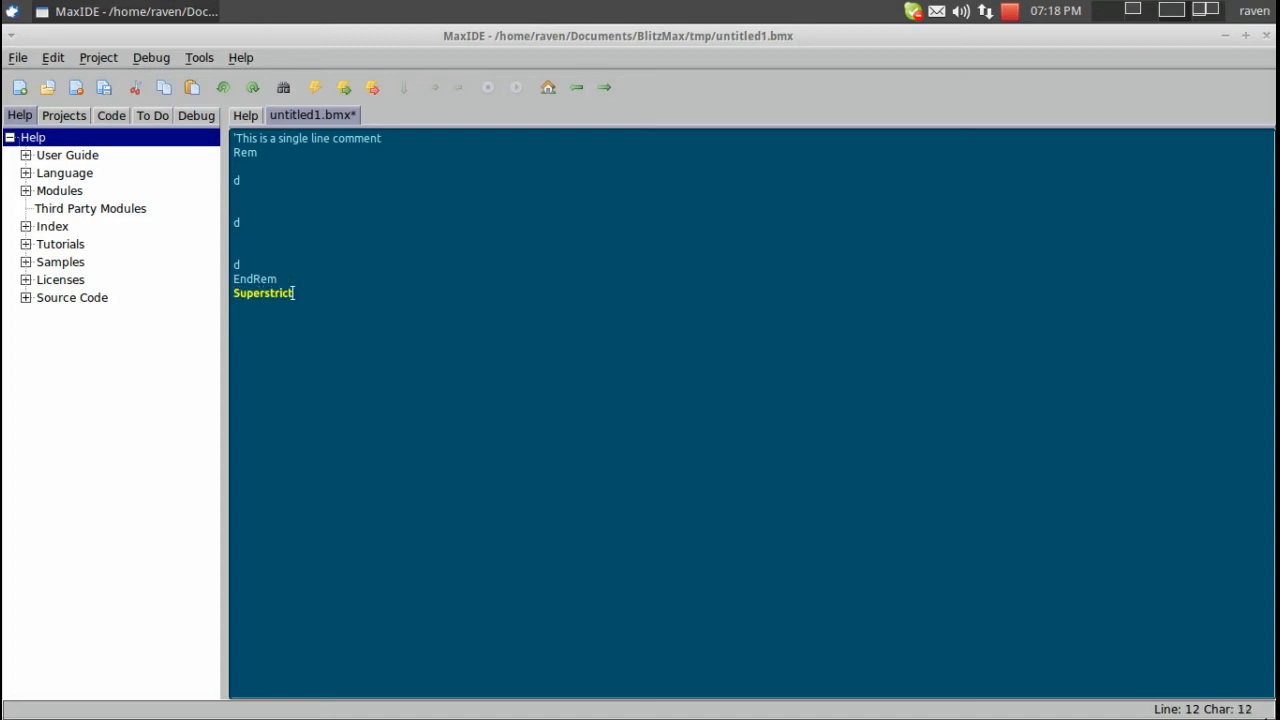
# Step: Try a Strict line above SuperStrict, then delete it so only SuperStrict follows EndRem
pyautogui.click(233, 292)
pyautogui.press('Return')
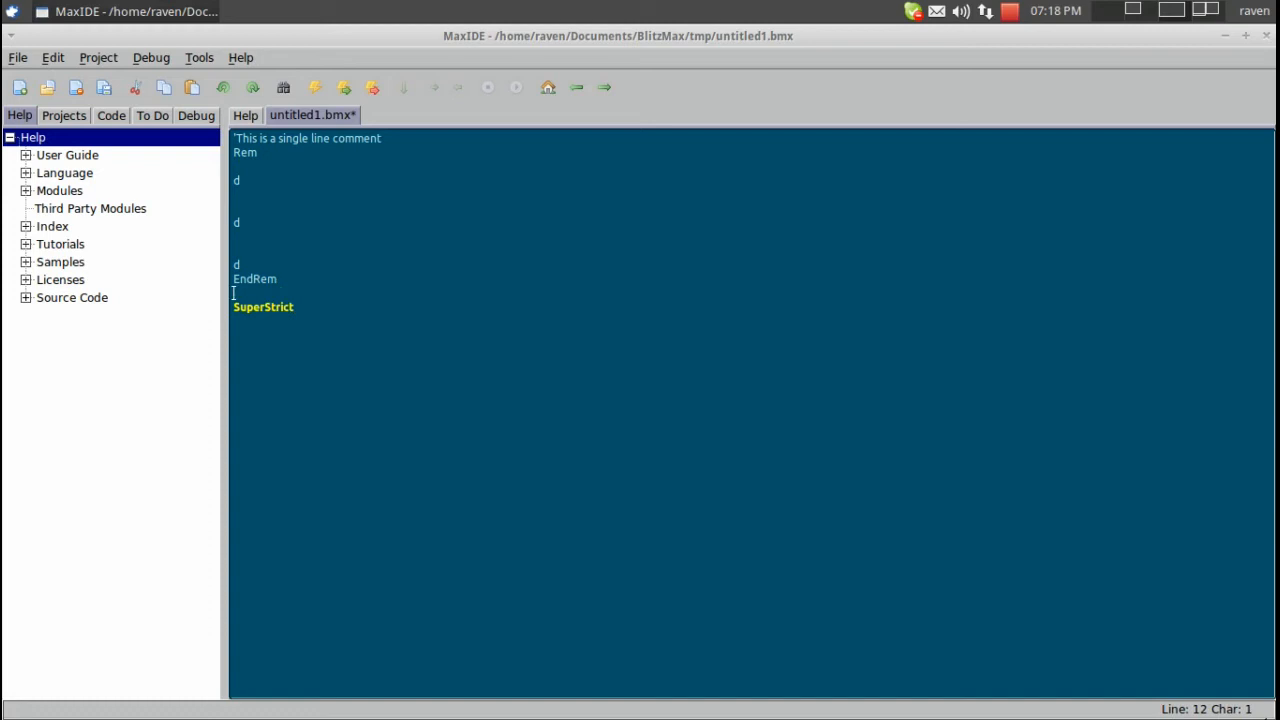
pyautogui.write('Strict')
pyautogui.press('Return')
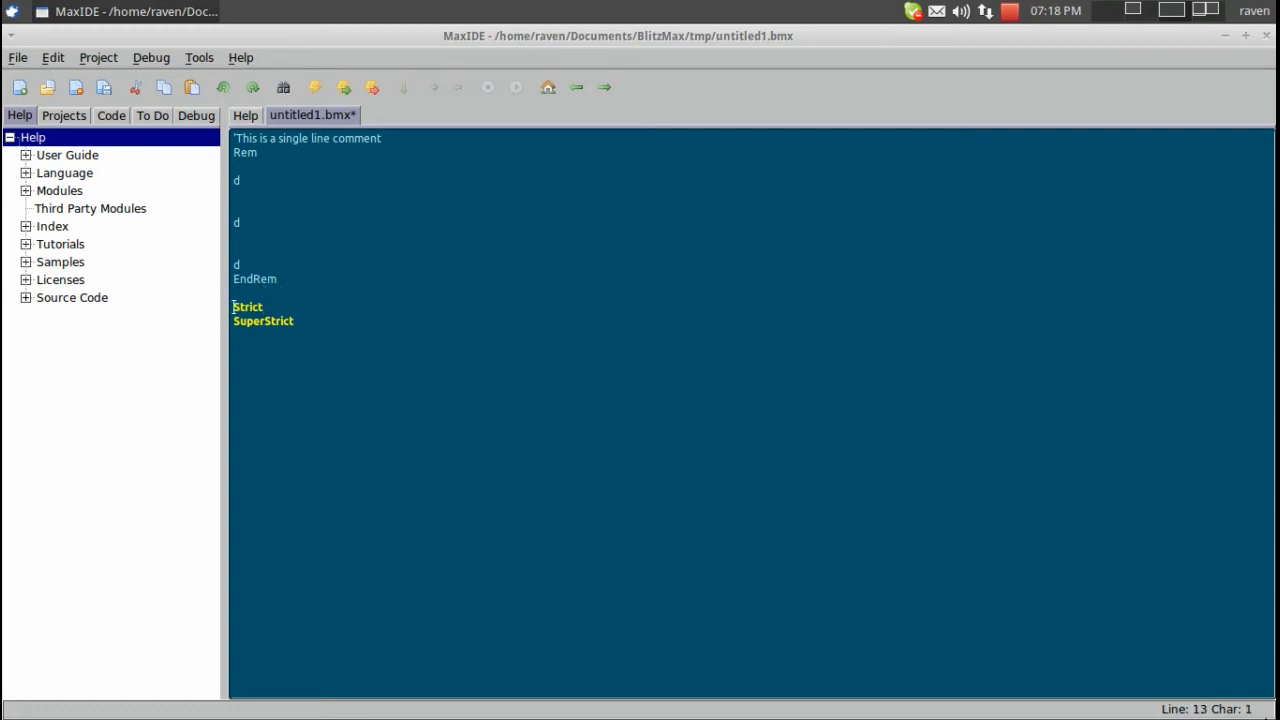
pyautogui.press('BackSpace')
pyautogui.press('BackSpace')
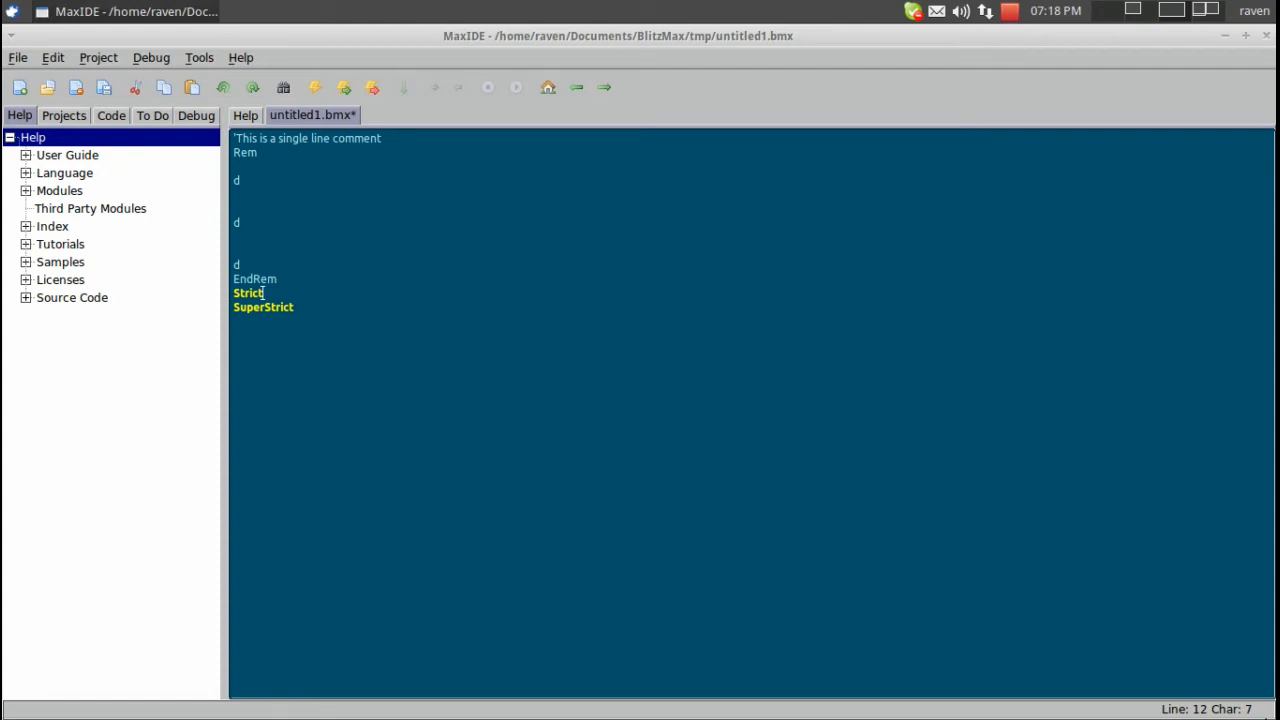
pyautogui.press('BackSpace')
pyautogui.press('BackSpace')
pyautogui.press('BackSpace')
pyautogui.press('BackSpace')
pyautogui.press('BackSpace')
pyautogui.press('BackSpace')
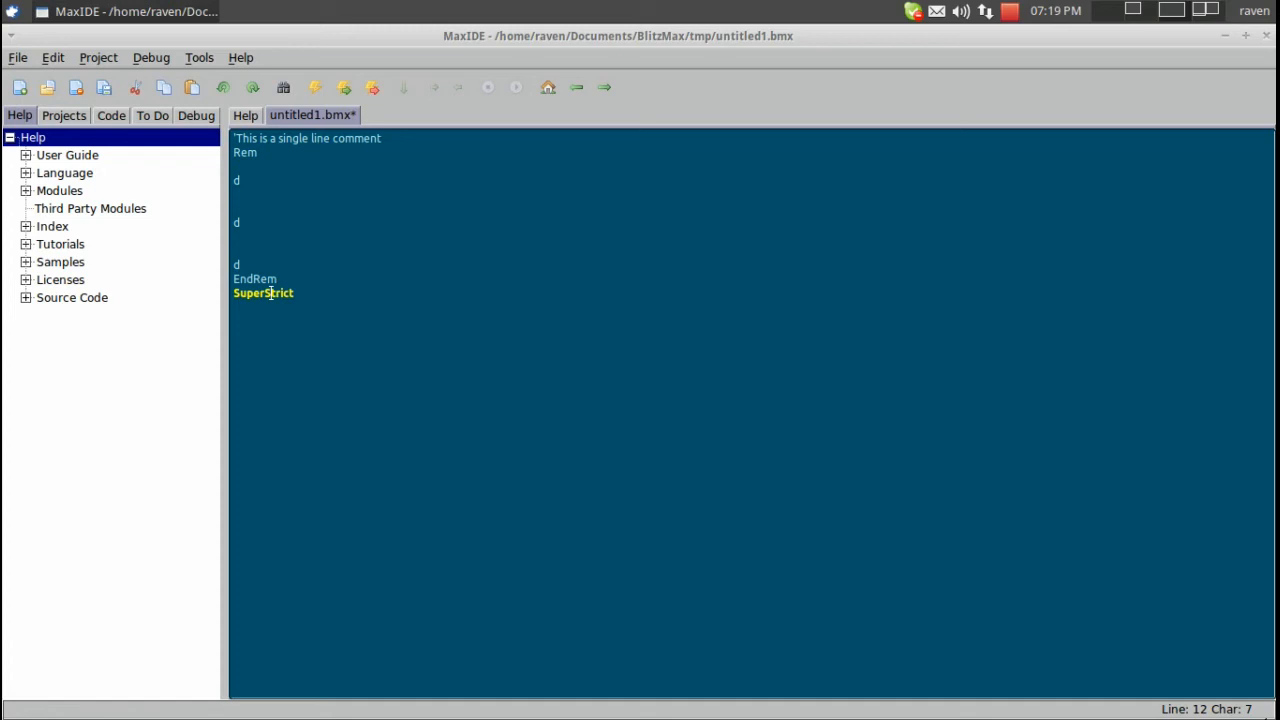
pyautogui.click(233, 335)
# Step: Add Print "Hello World" on line 14 and view Print's help description in the status bar
pyautogui.click(233, 320)
pyautogui.write('Print ')
pyautogui.write('"Hello Worl')
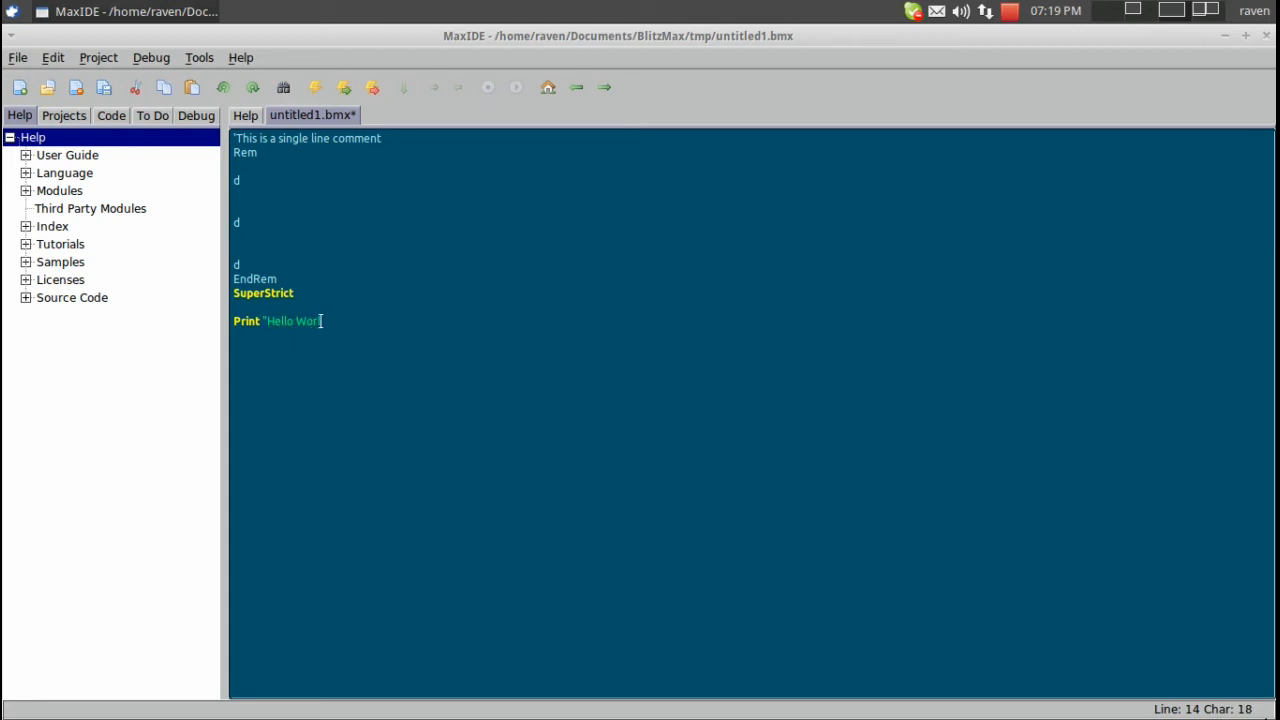
pyautogui.write('d"')
pyautogui.click(256, 321)
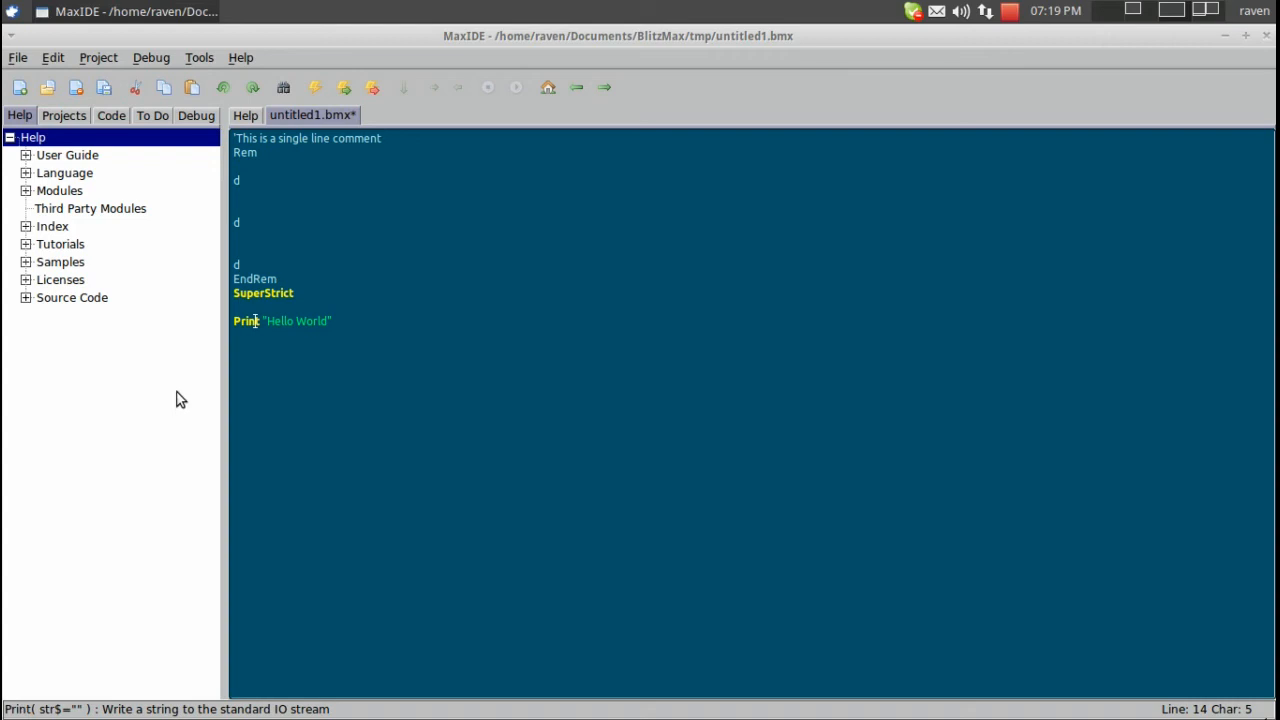
# Step: Build and run the program and highlight the Hello World line in the output log
pyautogui.click(348, 89)
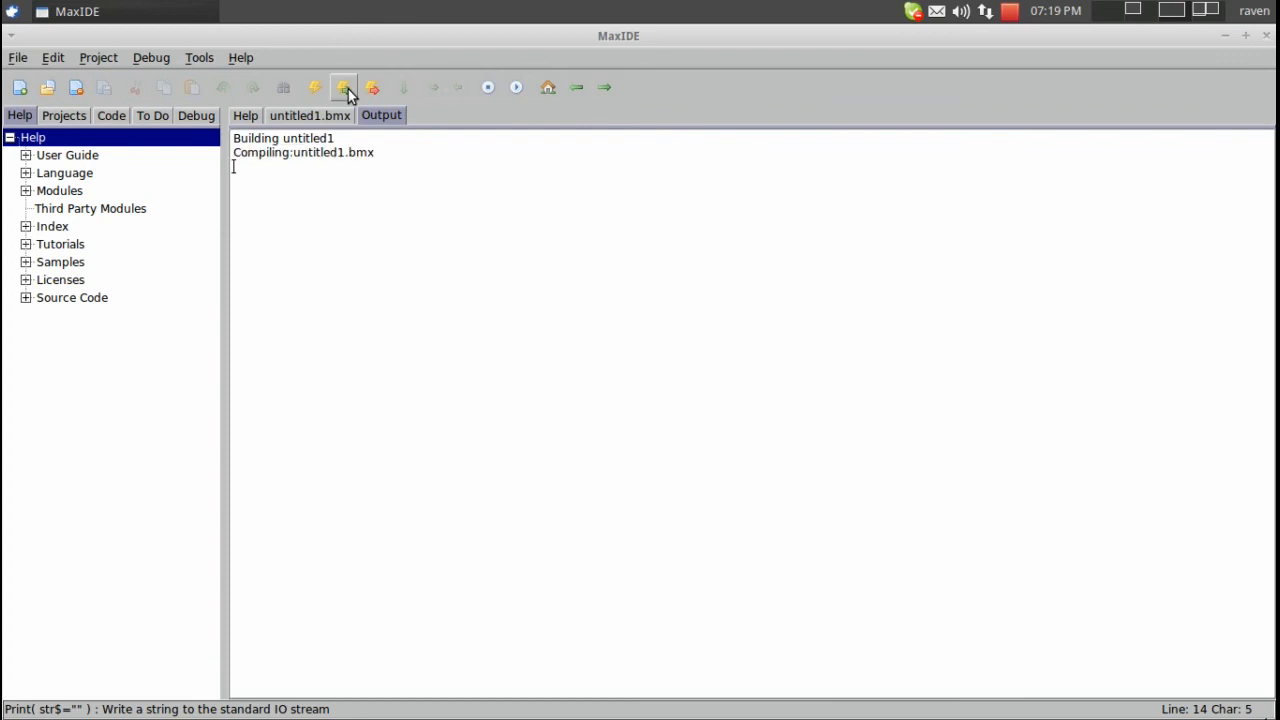
pyautogui.moveTo(312, 228); pyautogui.dragTo(238, 228)
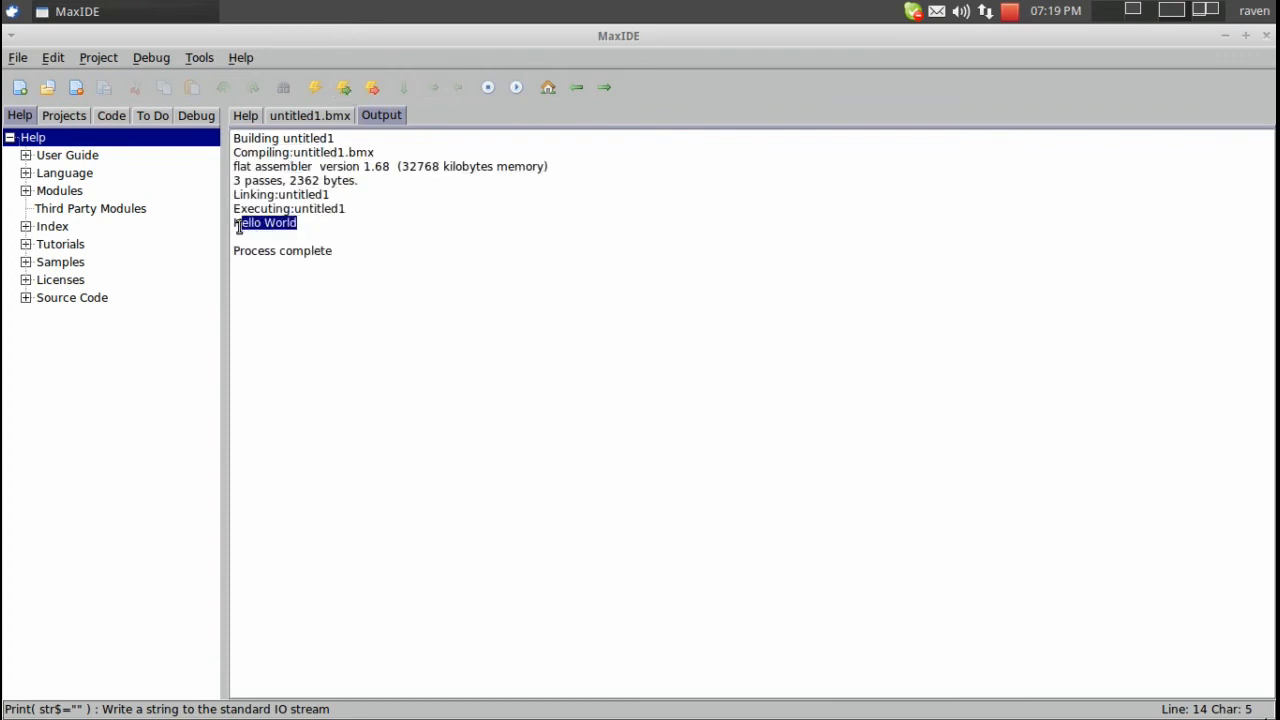
pyautogui.click(280, 250)
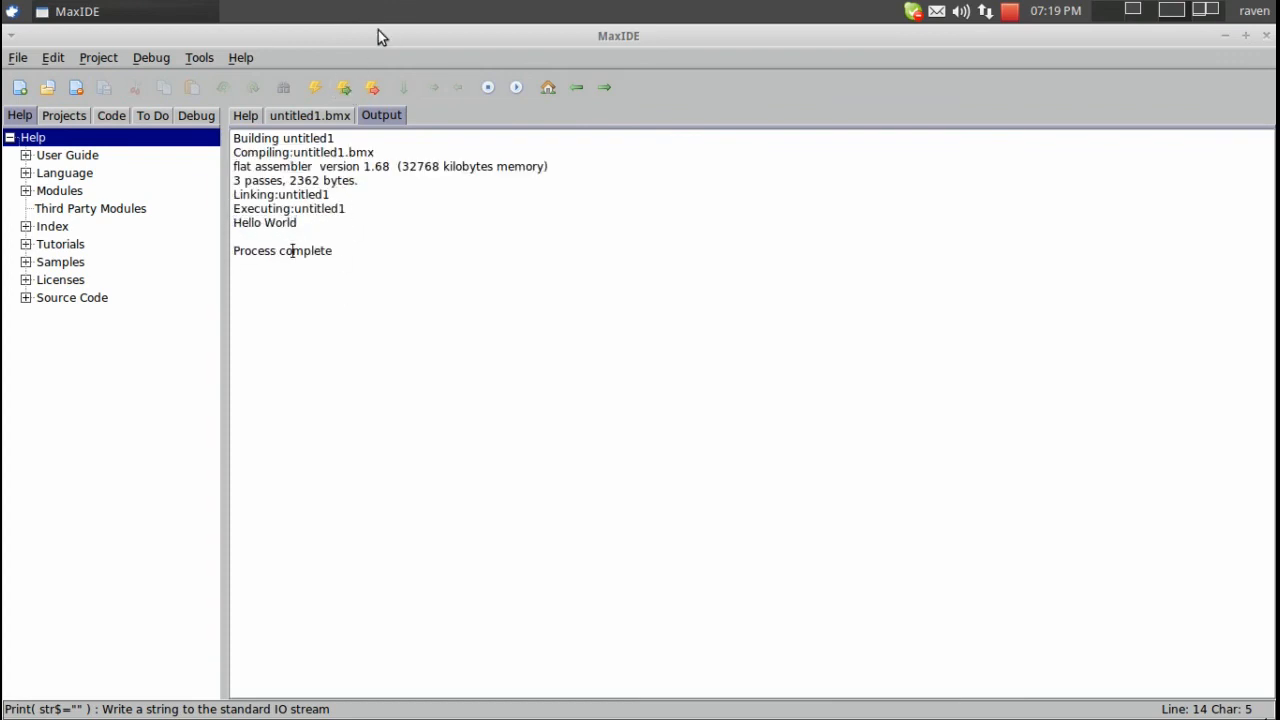
# Step: Build and run with debugging, inspect the assembler version text, then rebuild without debugging
pyautogui.click(372, 87)
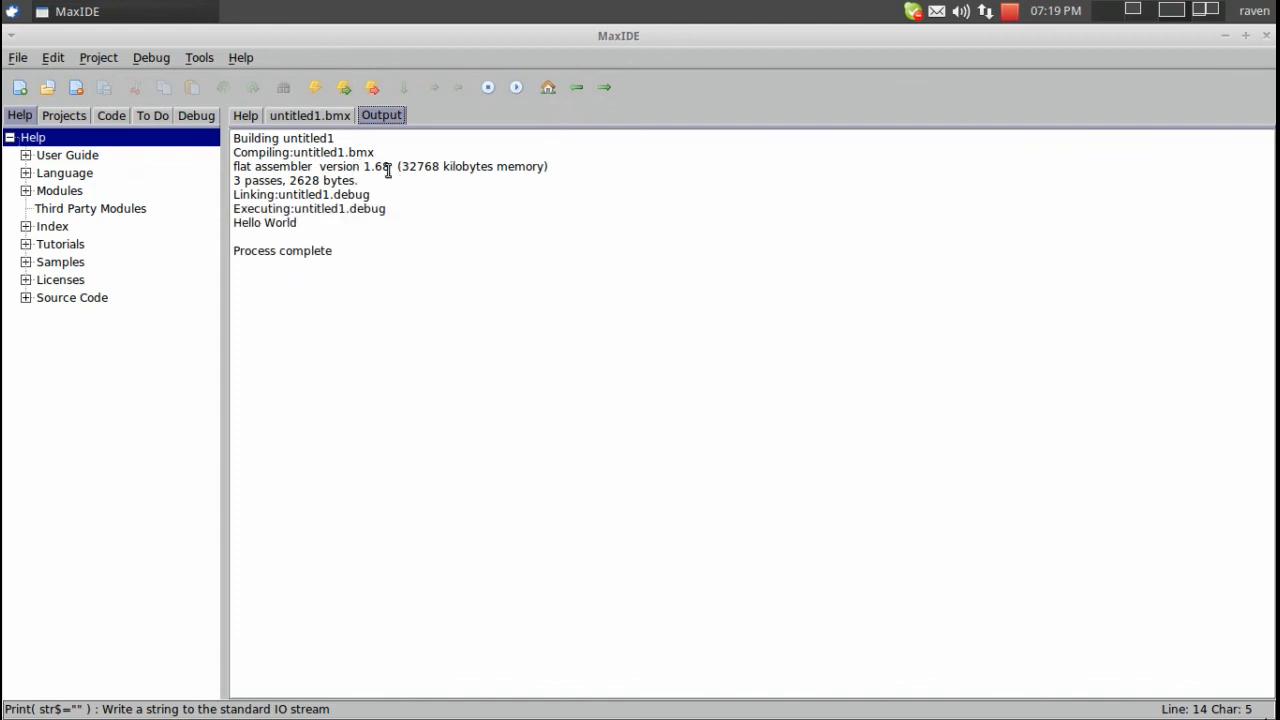
pyautogui.moveTo(371, 166); pyautogui.dragTo(590, 167)
pyautogui.click(607, 167)
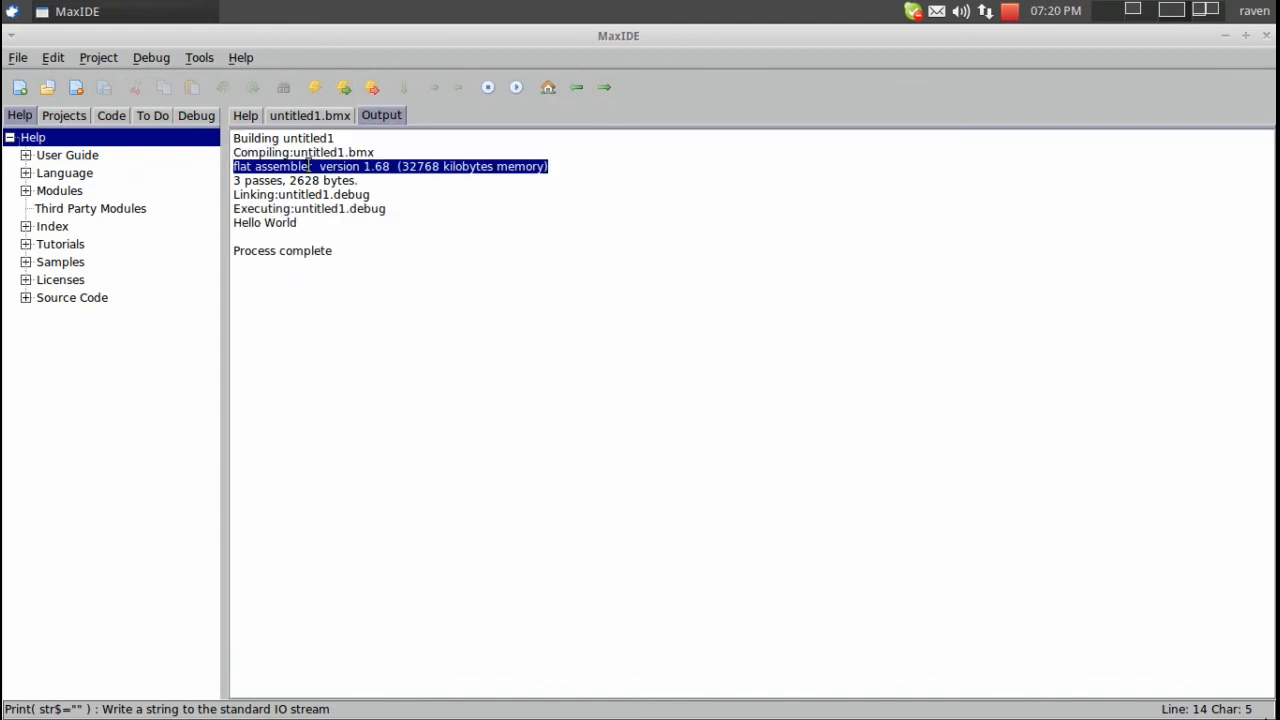
pyautogui.click(586, 167)
pyautogui.click(344, 87)
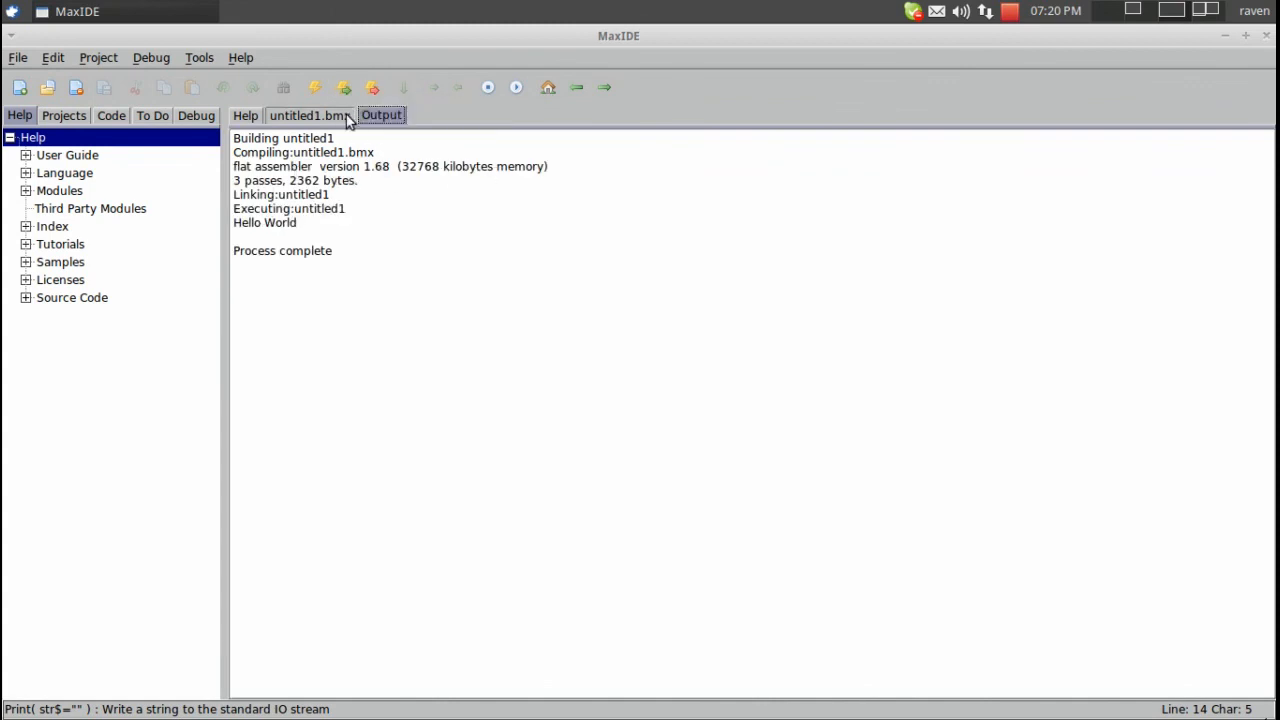
# Step: Switch between the Output log and untitled1.bmx, ending on the source code
pyautogui.click(309, 115)
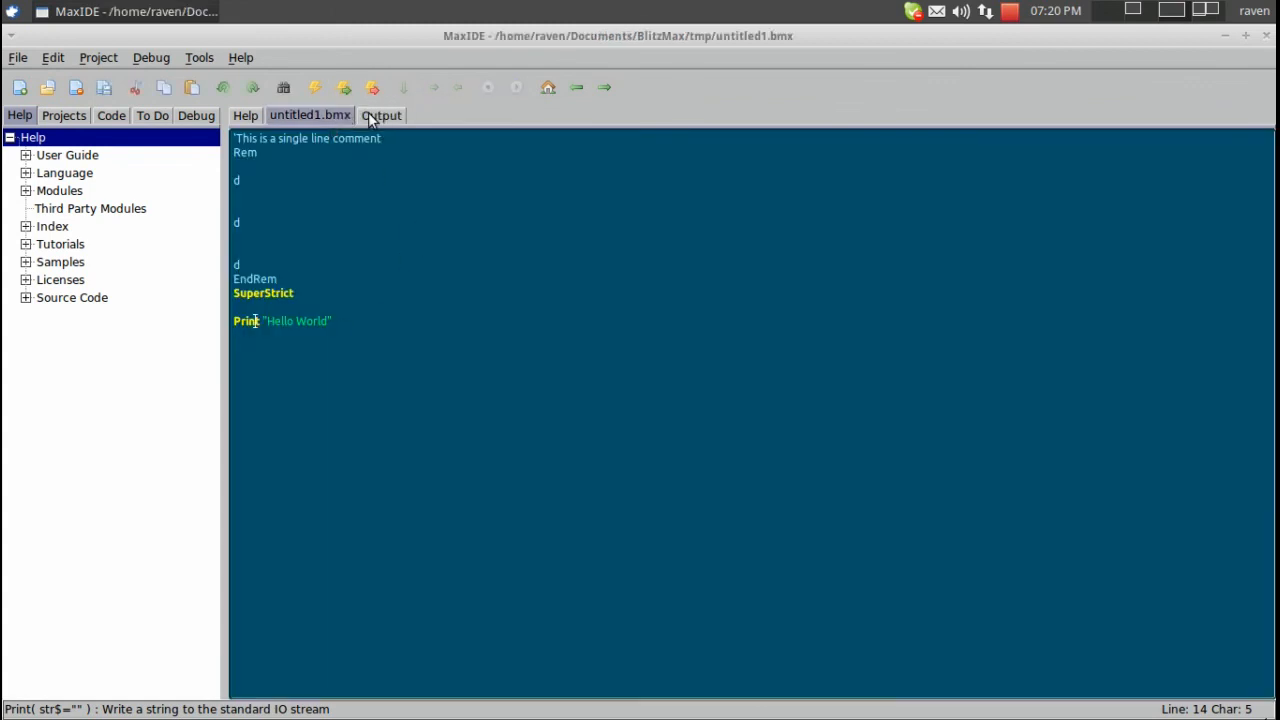
pyautogui.click(370, 115)
pyautogui.click(349, 118)
# Step: Move the insertion point around the Print "Hello World" line without editing it
pyautogui.click(434, 309)
pyautogui.click(372, 322)
pyautogui.click(372, 321)
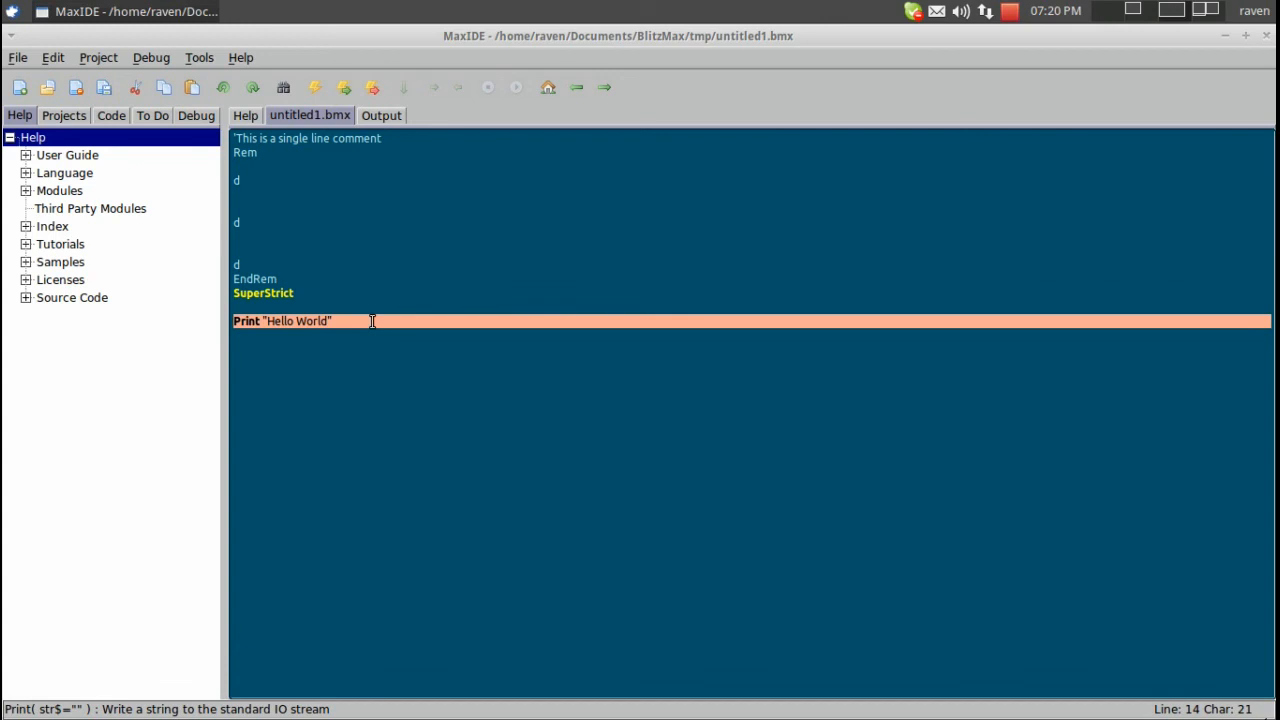
pyautogui.click(355, 344)
pyautogui.click(332, 320)
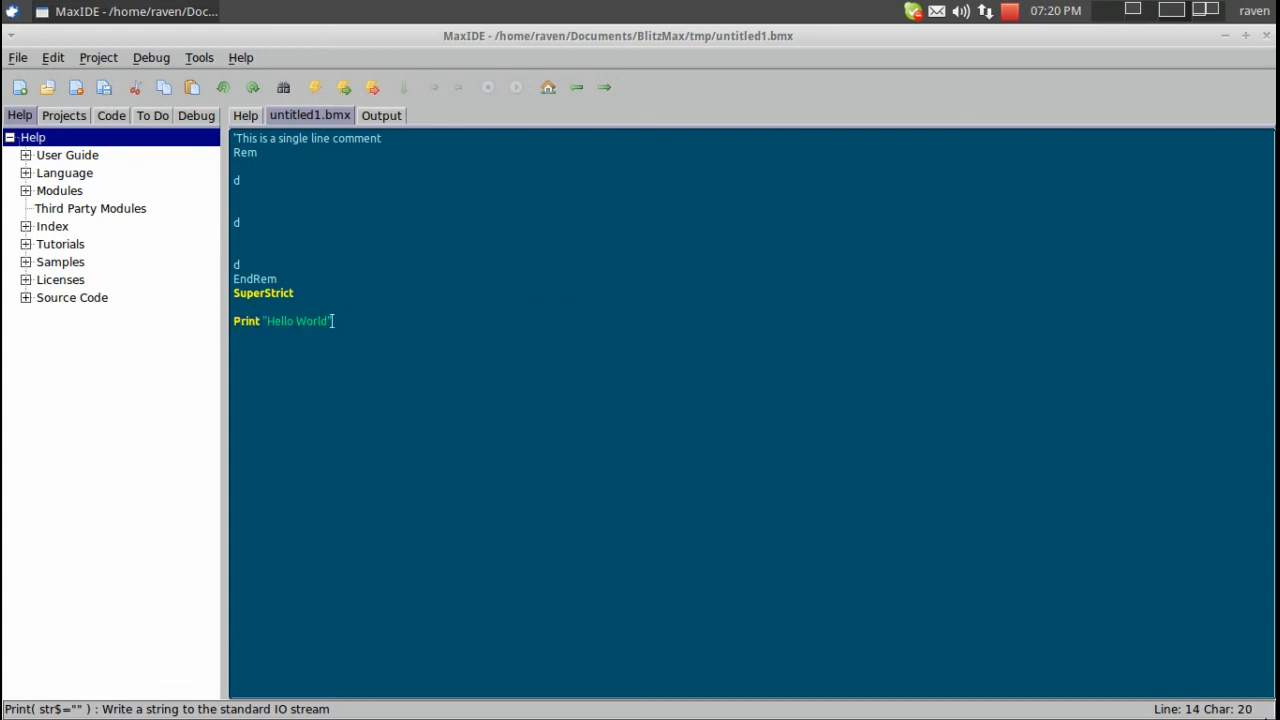